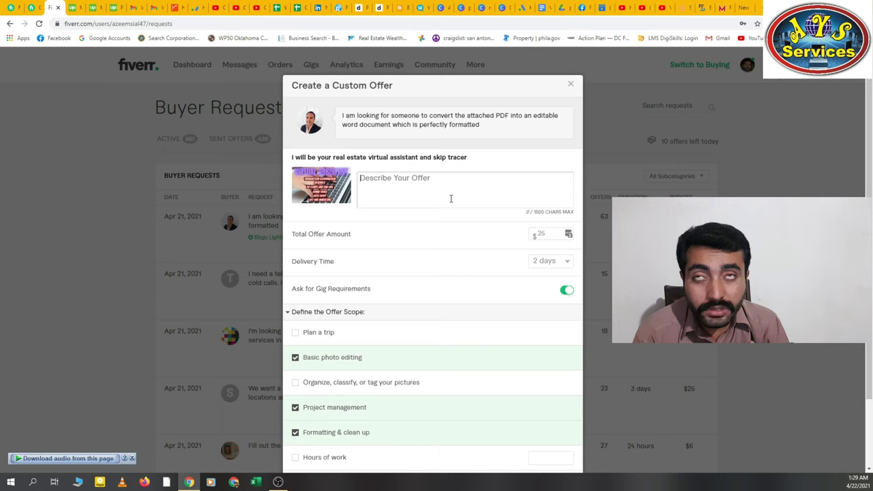
# Start the offer description with the greeting "Hi there!".
pyautogui.click(450, 198)
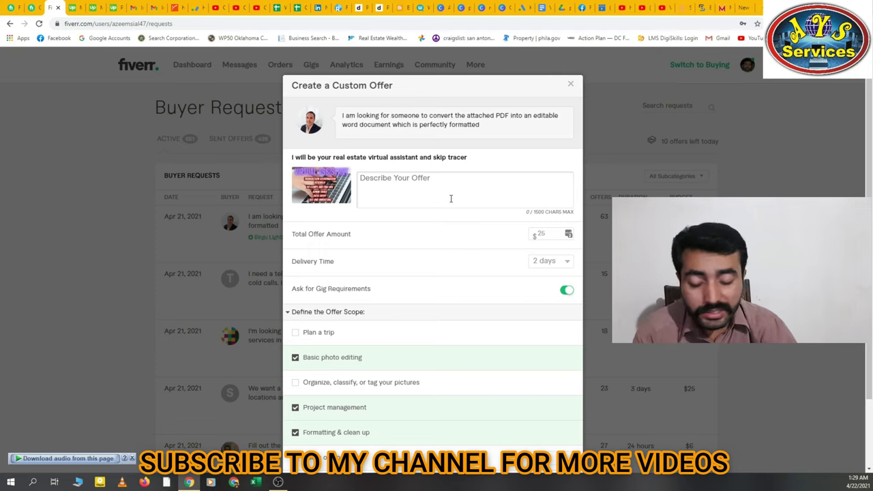
pyautogui.write('Hi there')
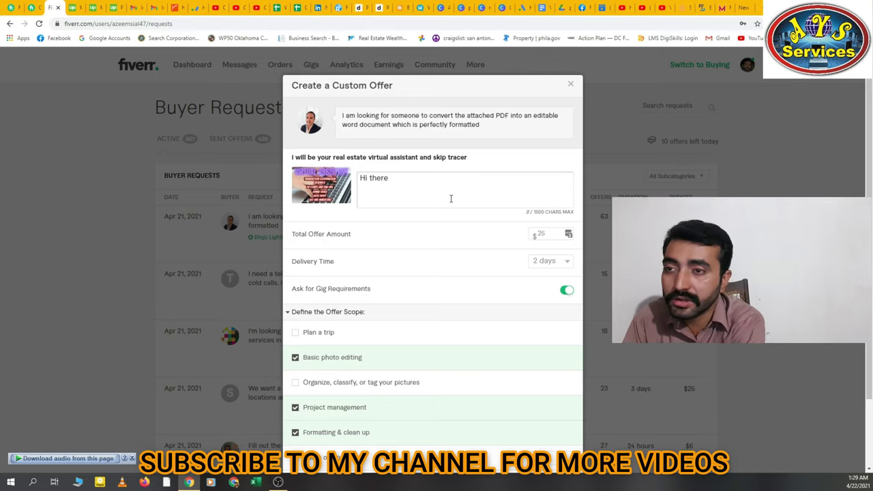
pyautogui.write('!')
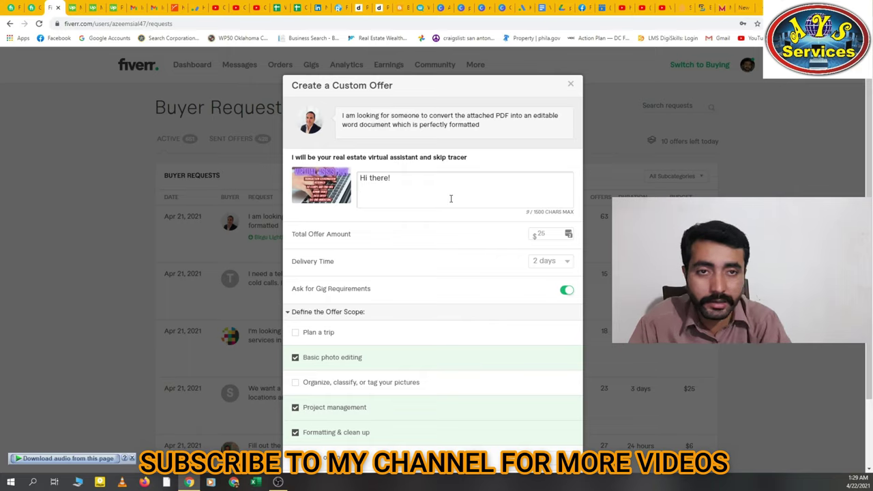
# Change the greeting in the offer description to "Hello," and start a new line below it.
pyautogui.press('BackSpace')
pyautogui.press('BackSpace')
pyautogui.press('BackSpace')
pyautogui.press('BackSpace')
pyautogui.press('BackSpace')
pyautogui.press('BackSpace')
pyautogui.press('BackSpace')
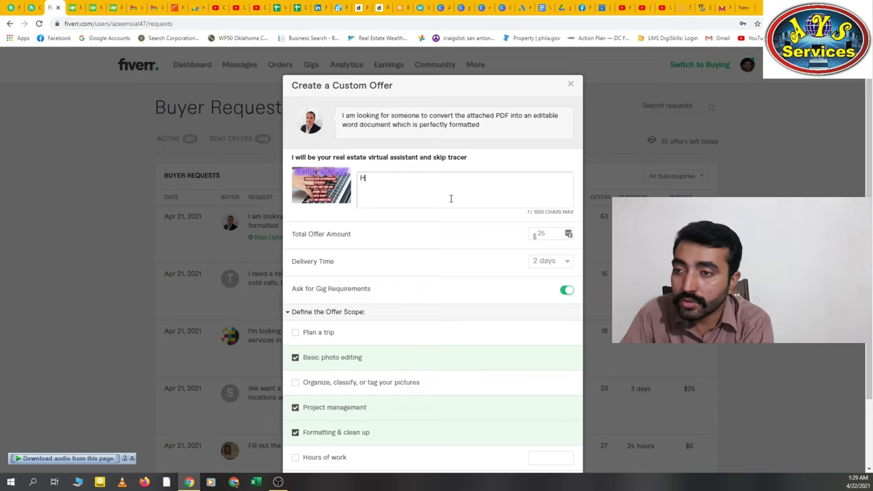
pyautogui.write('ig')
pyautogui.press('BackSpace')
pyautogui.press('BackSpace')
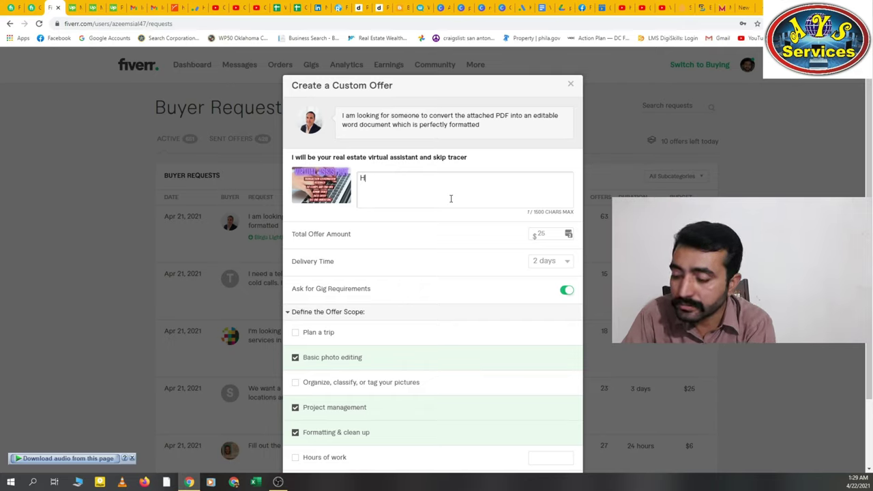
pyautogui.write('ey')
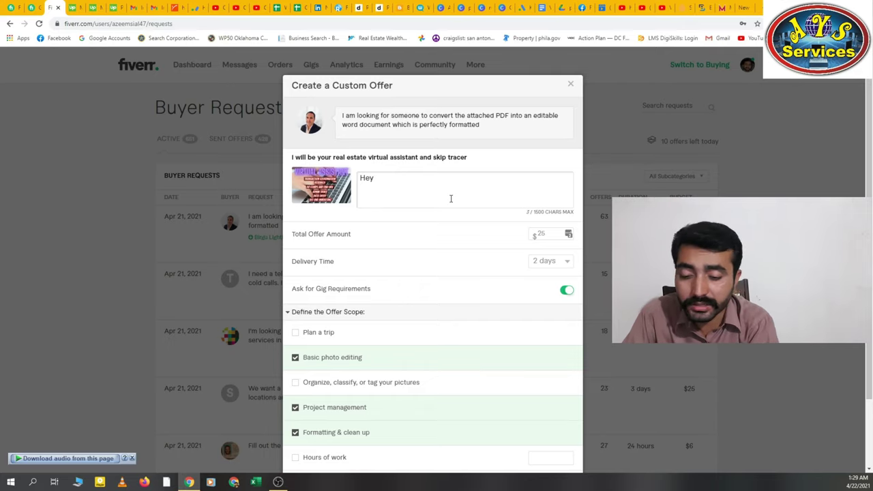
pyautogui.press('BackSpace')
pyautogui.press('BackSpace')
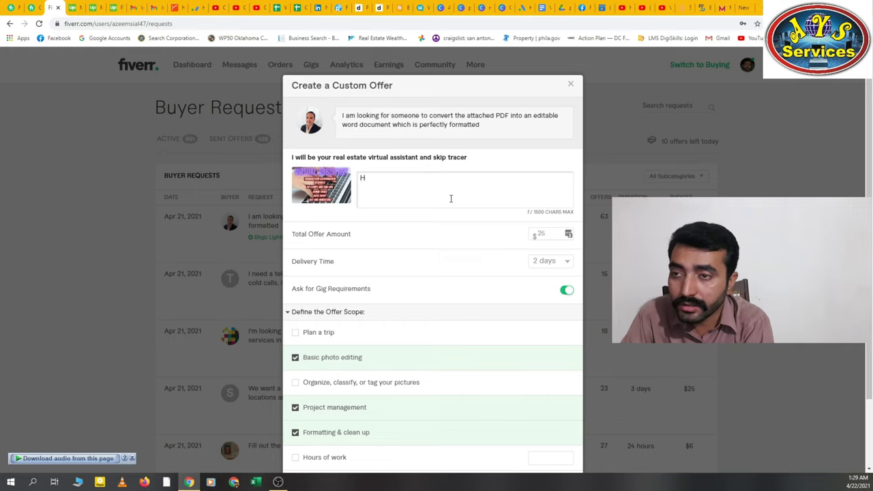
pyautogui.write('ello,')
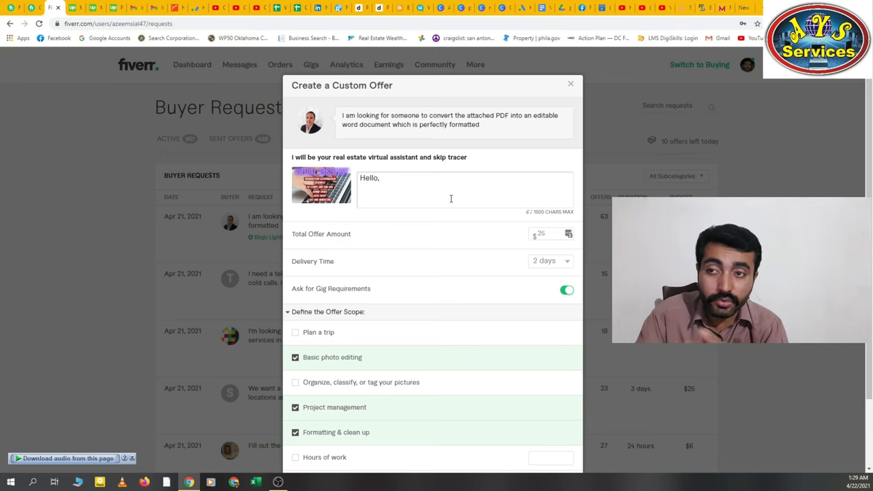
pyautogui.press('Return')
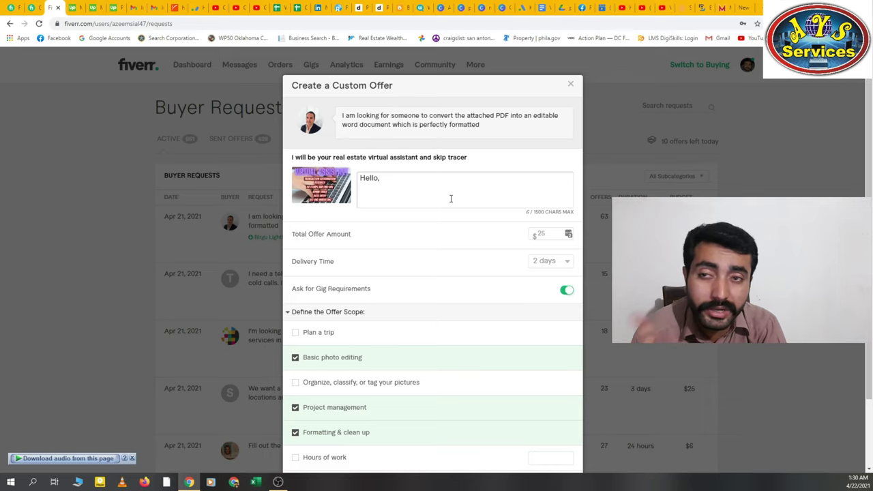
pyautogui.press('Return')
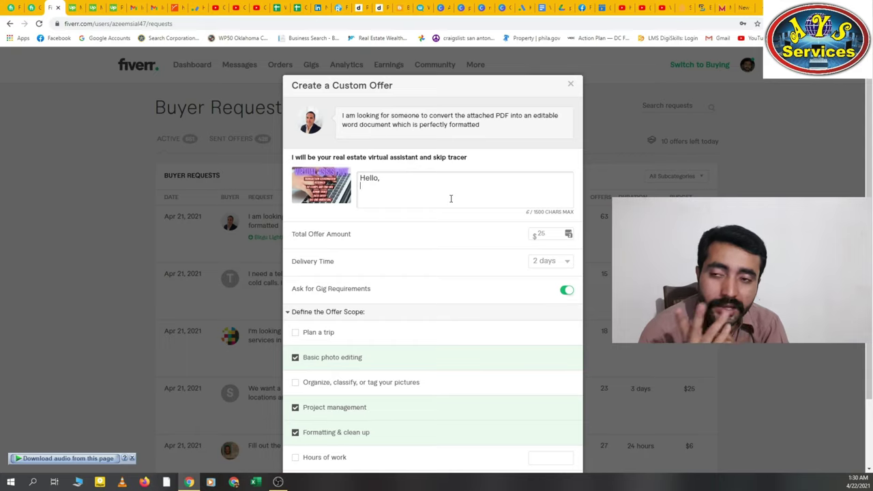
pyautogui.press('Return')
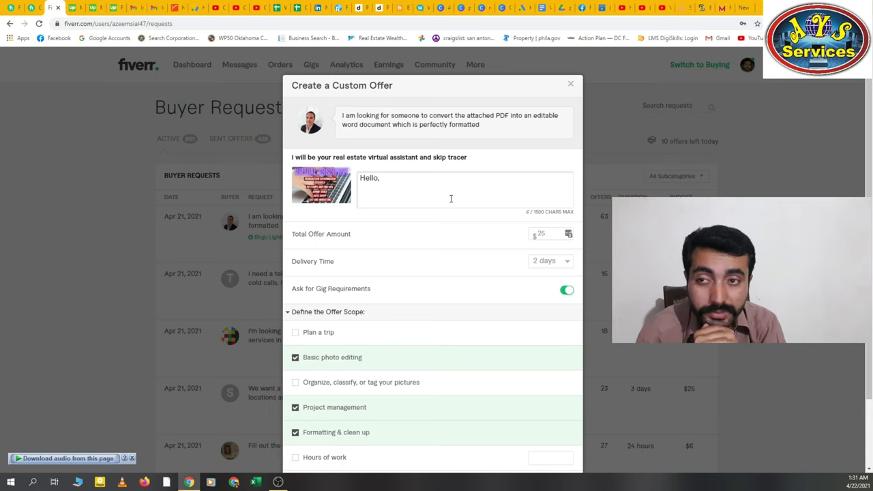
pyautogui.press('Return')
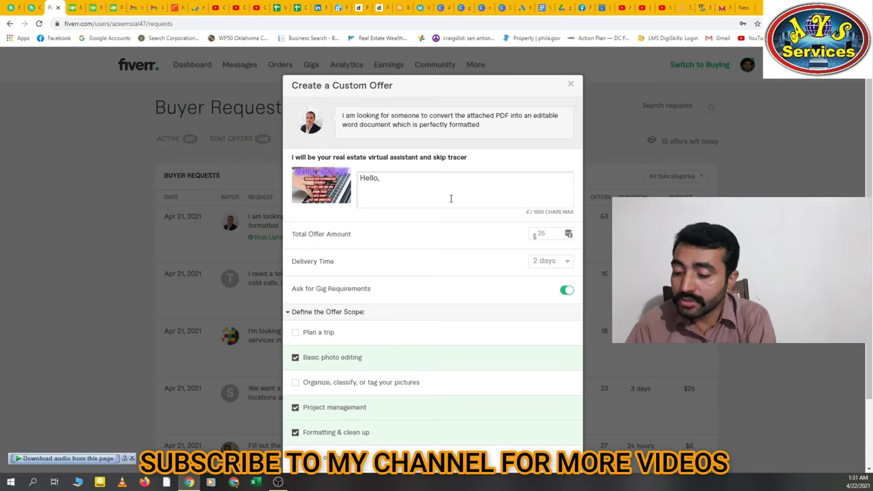
# Write the sentence "I am expert skip tracer." on the line below the greeting.
pyautogui.write('I a')
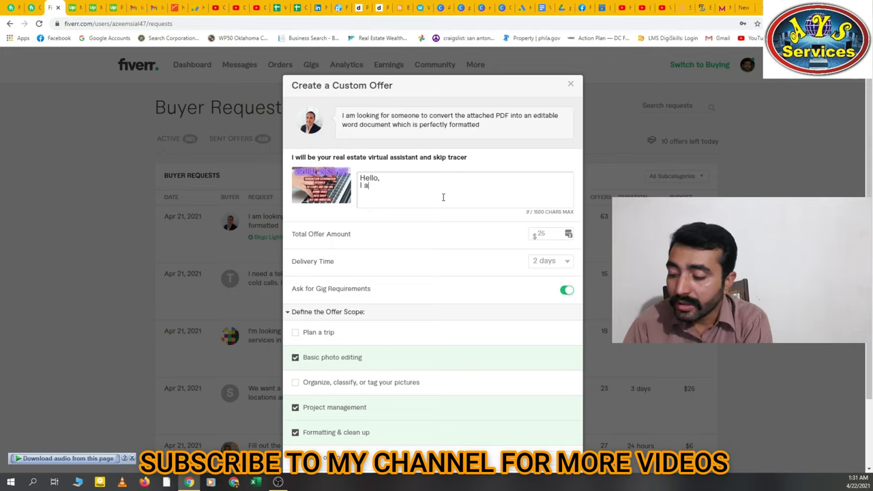
pyautogui.write('m expert')
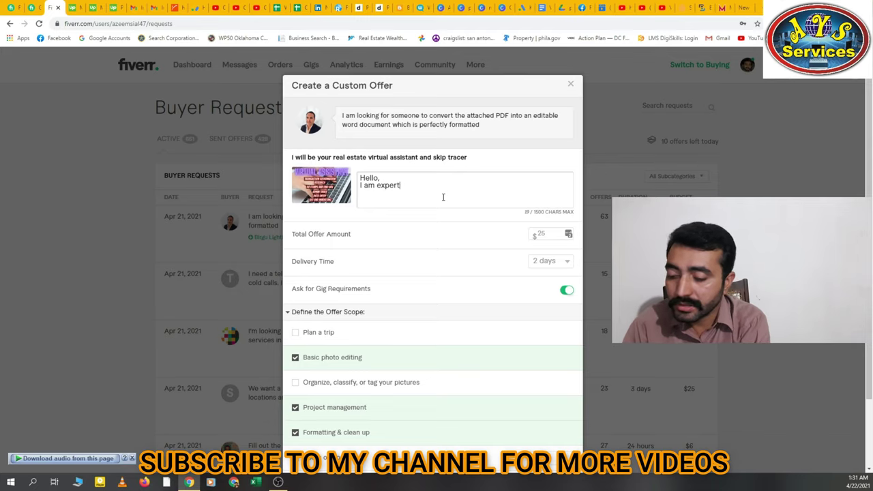
pyautogui.write(' skip tracer')
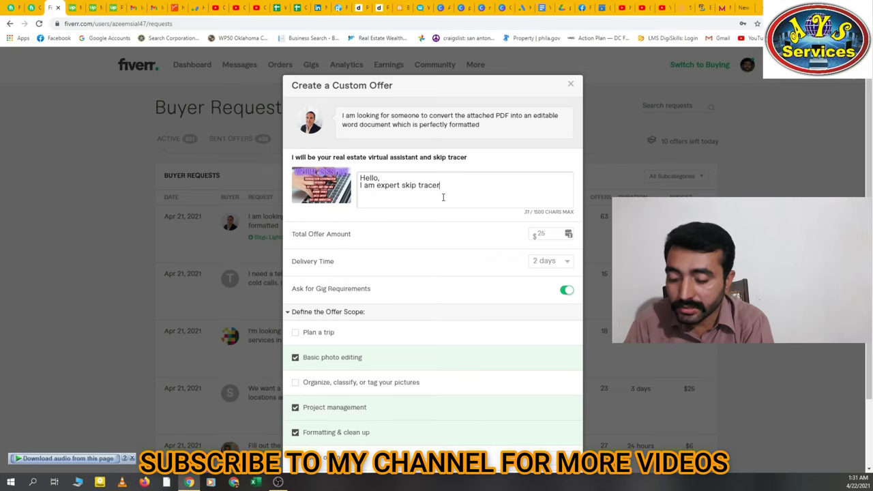
pyautogui.write('.')
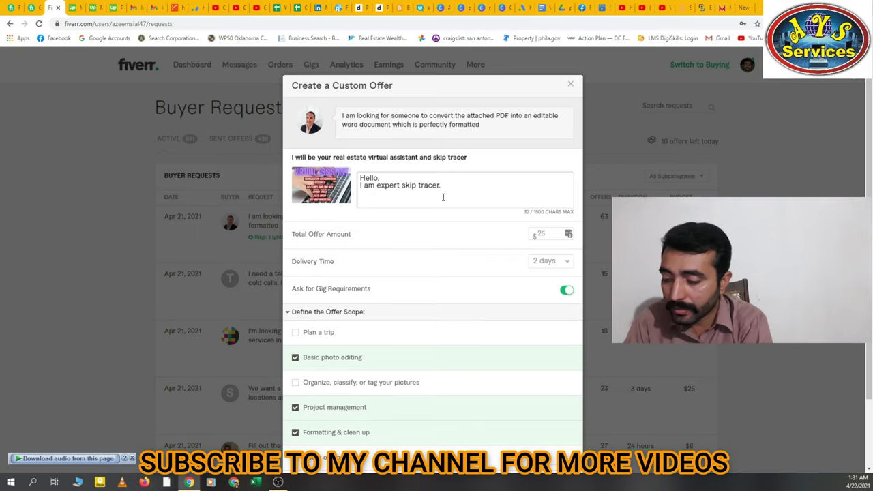
pyautogui.press('Return')
pyautogui.write('I have ')
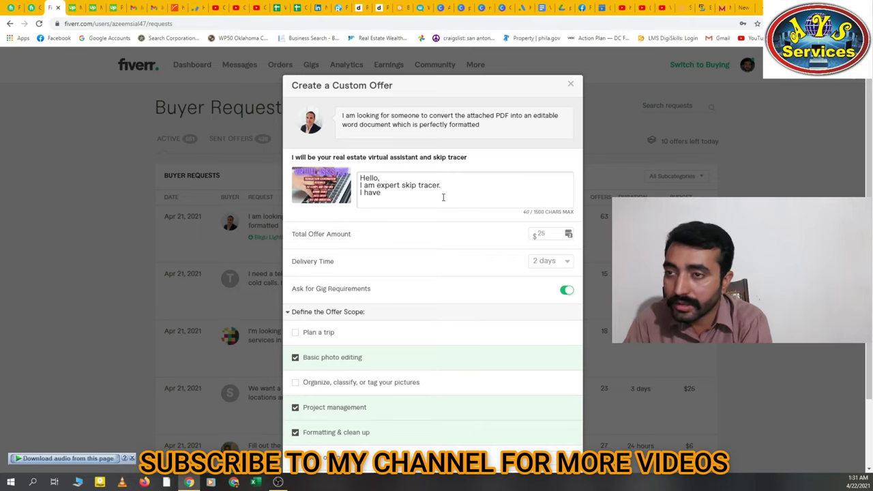
pyautogui.write('more than ')
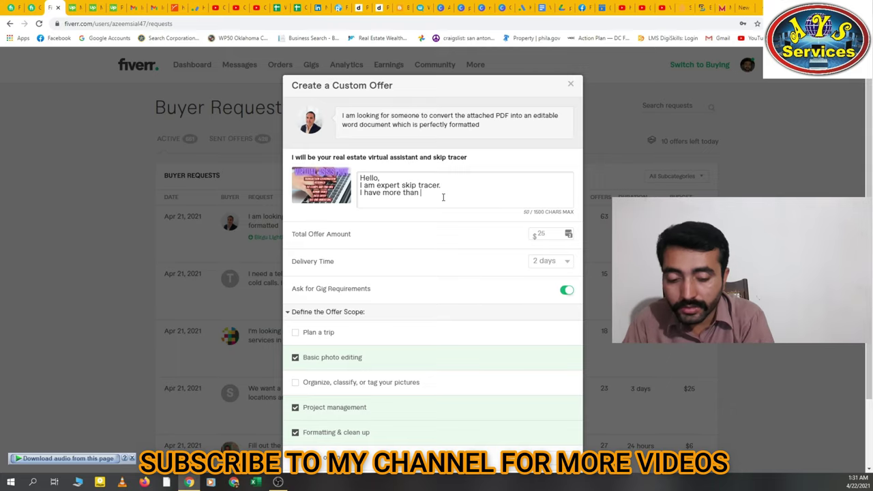
pyautogui.write('5 yea')
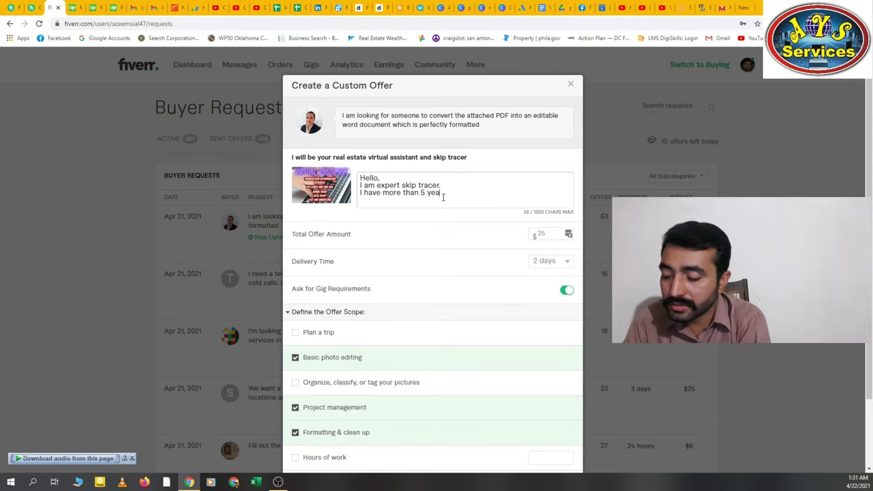
pyautogui.write('rs ex')
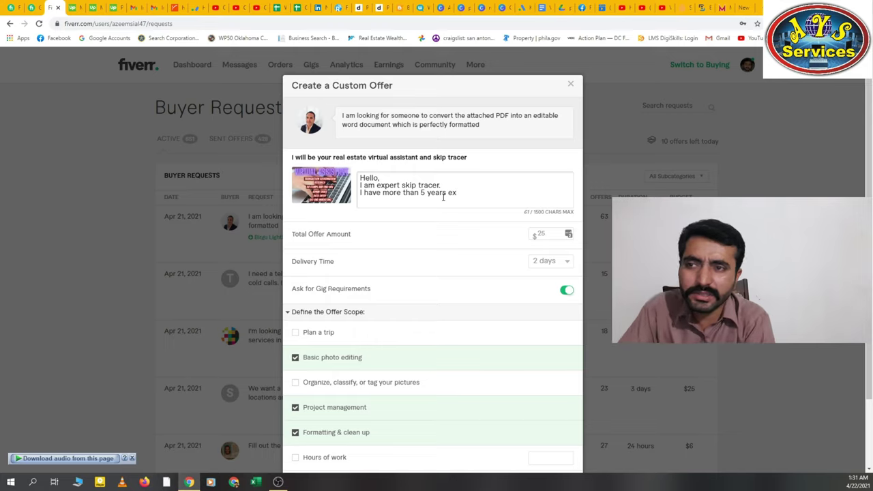
pyautogui.press('BackSpace')
pyautogui.press('BackSpace')
pyautogui.press('BackSpace')
pyautogui.press('BackSpace')
pyautogui.press('BackSpace')
pyautogui.press('BackSpace')
pyautogui.press('BackSpace')
pyautogui.press('BackSpace')
pyautogui.press('BackSpace')
pyautogui.press('BackSpace')
pyautogui.press('BackSpace')
pyautogui.press('BackSpace')
pyautogui.press('BackSpace')
pyautogui.press('BackSpace')
pyautogui.press('BackSpace')
pyautogui.press('BackSpace')
pyautogui.press('BackSpace')
pyautogui.press('BackSpace')
pyautogui.press('BackSpace')
pyautogui.press('BackSpace')
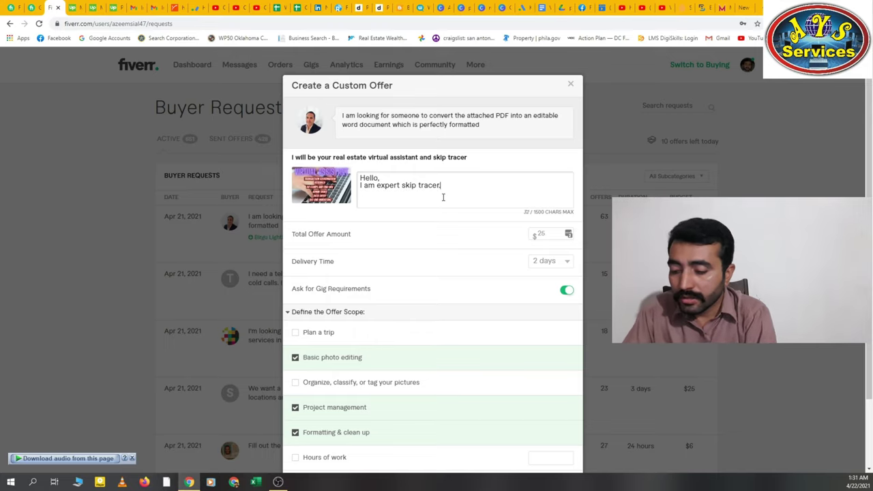
# Continue the skip tracer line with the sentence "I can provide you high accuracy in skip tracing.".
pyautogui.write('. I can ')
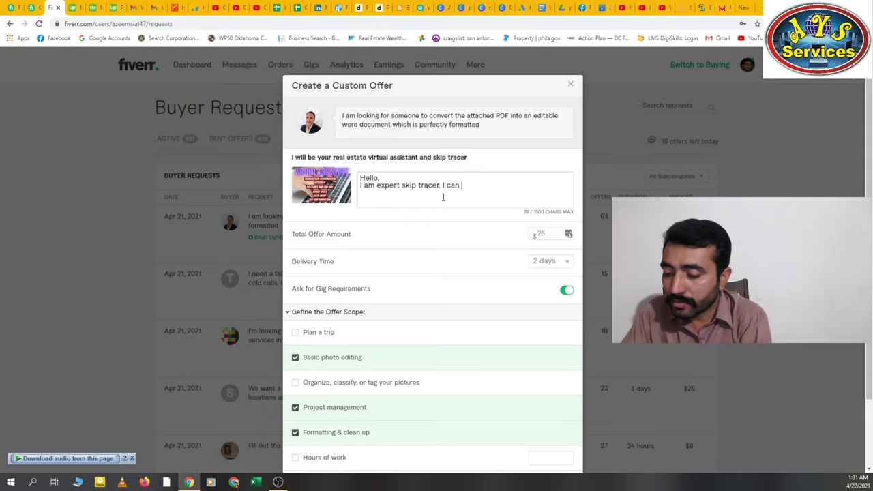
pyautogui.write('provide you ')
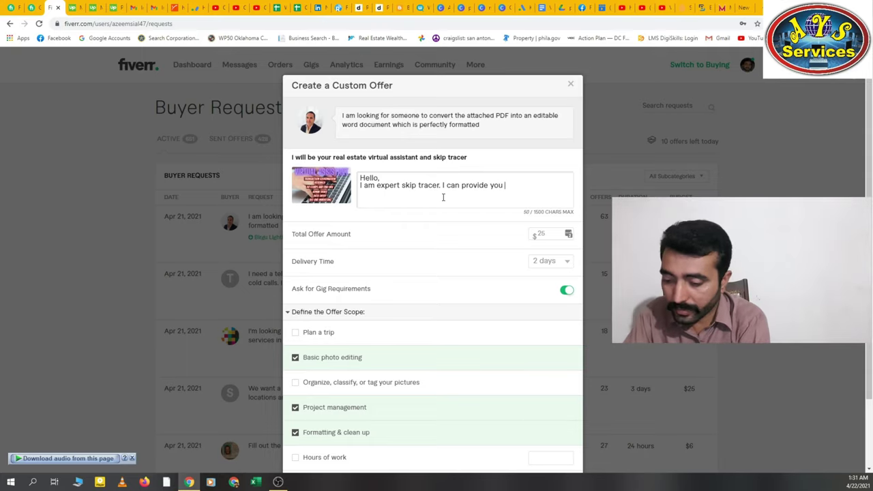
pyautogui.write('high a')
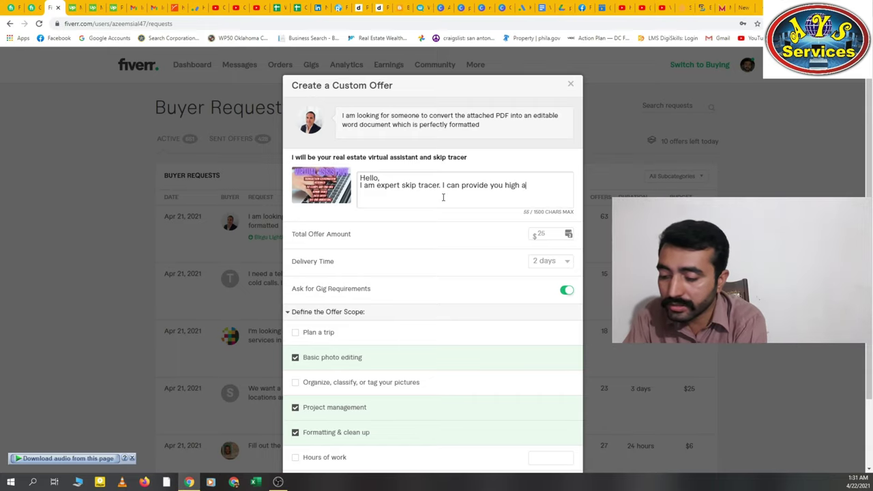
pyautogui.write('ccuracy')
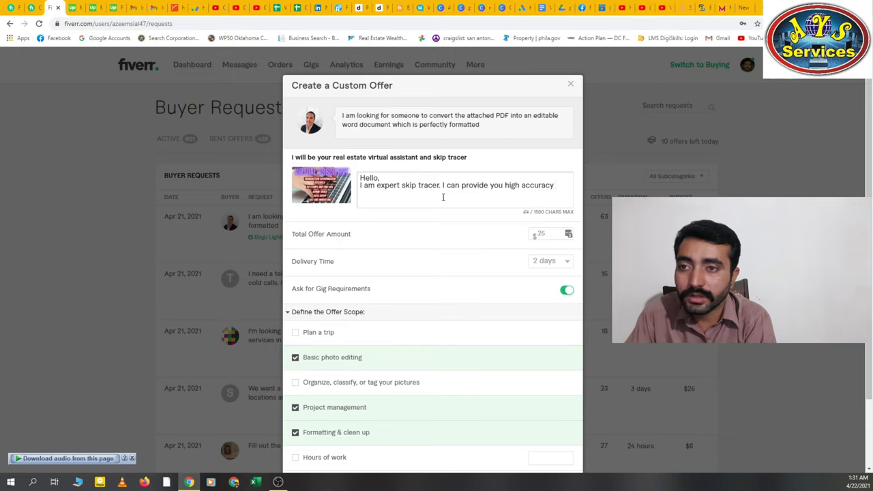
pyautogui.write(' in s')
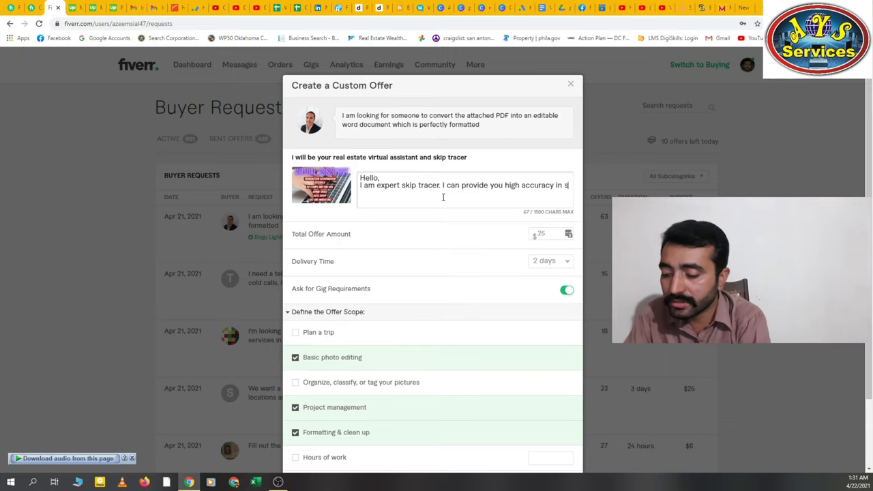
pyautogui.write('kip tracing')
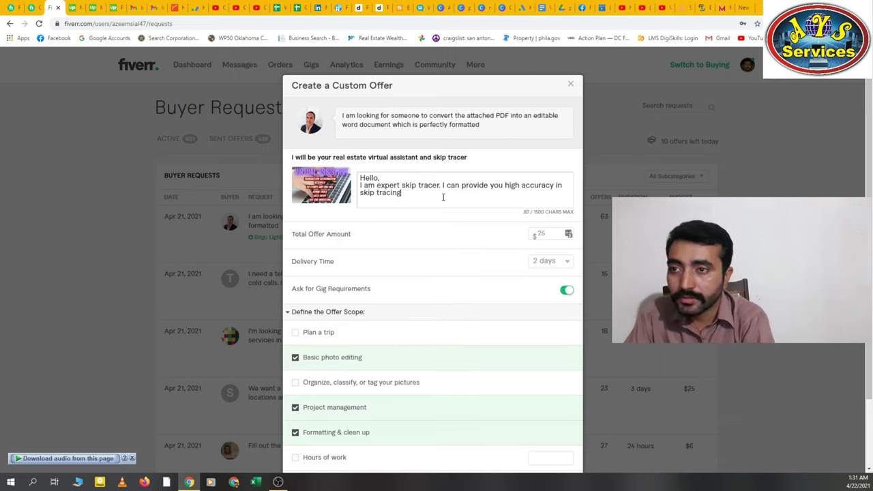
pyautogui.write('.')
# Close the offer description with "Thanks" on a new line.
pyautogui.press('Return')
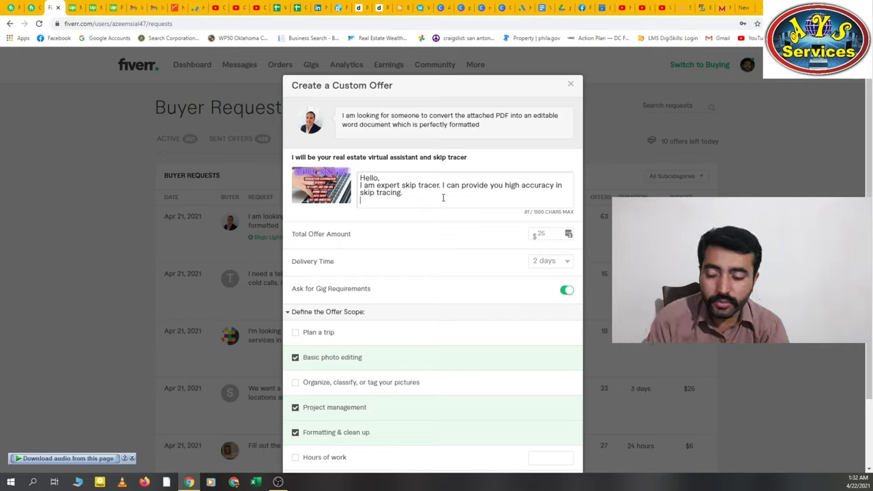
pyautogui.press('Return')
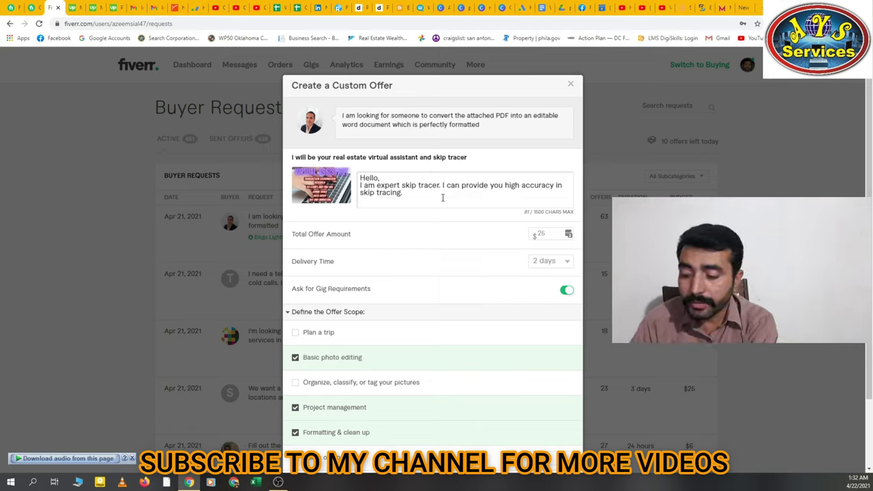
pyautogui.press('Return')
pyautogui.write('Thanks')
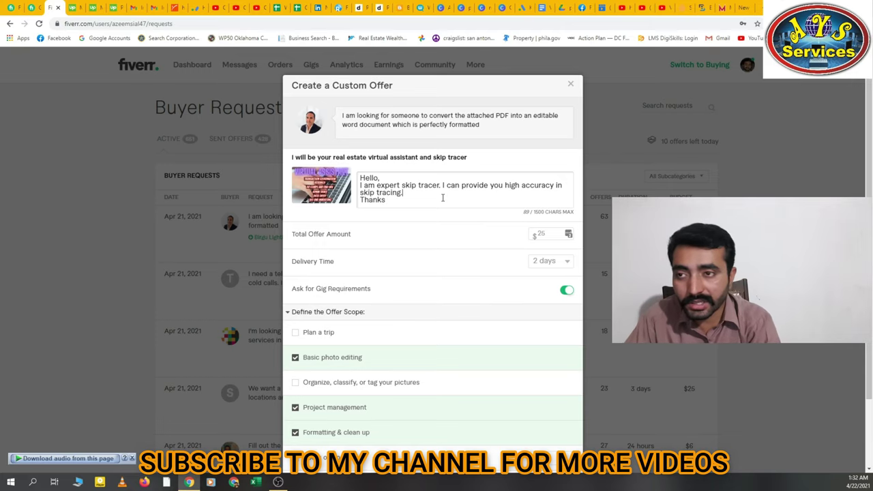
# Insert the line "Reply for more discusion" above the closing "Thanks".
pyautogui.press('Return')
pyautogui.write('Re')
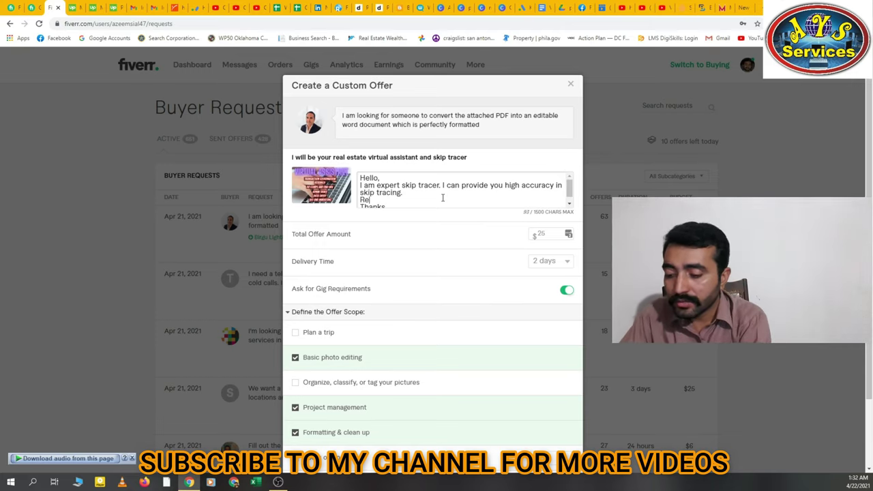
pyautogui.write('ply ')
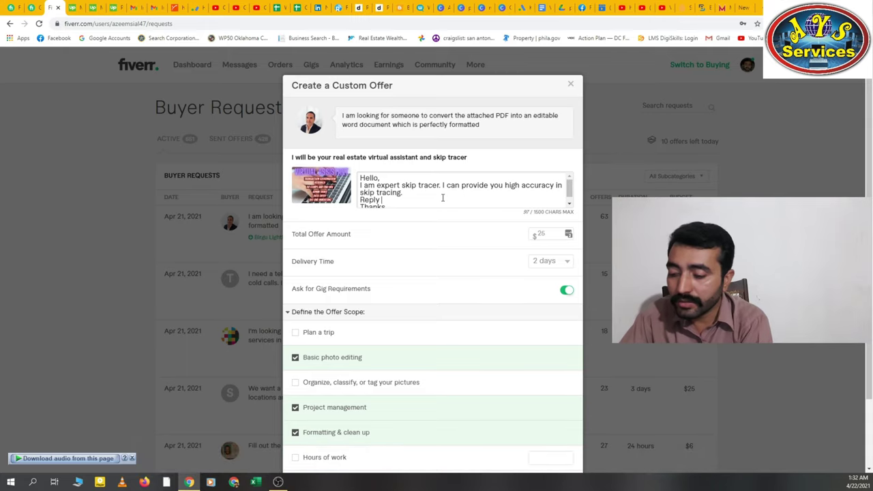
pyautogui.write('for more di')
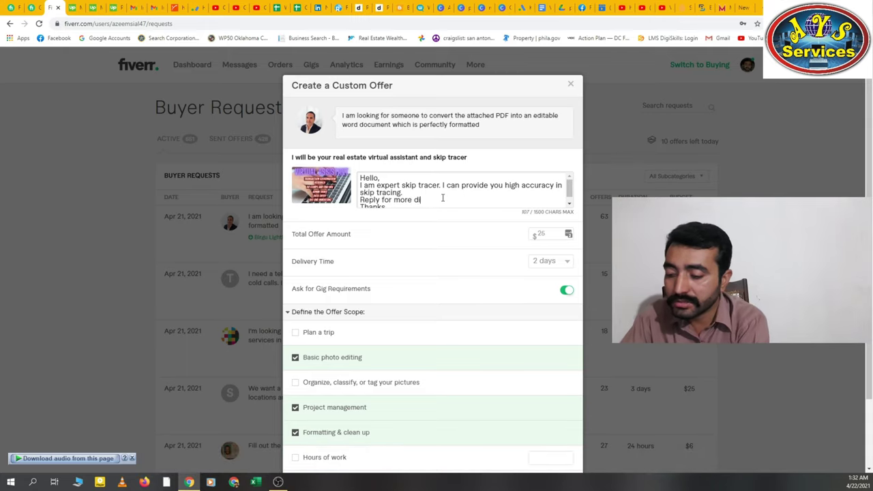
pyautogui.write('scussion')
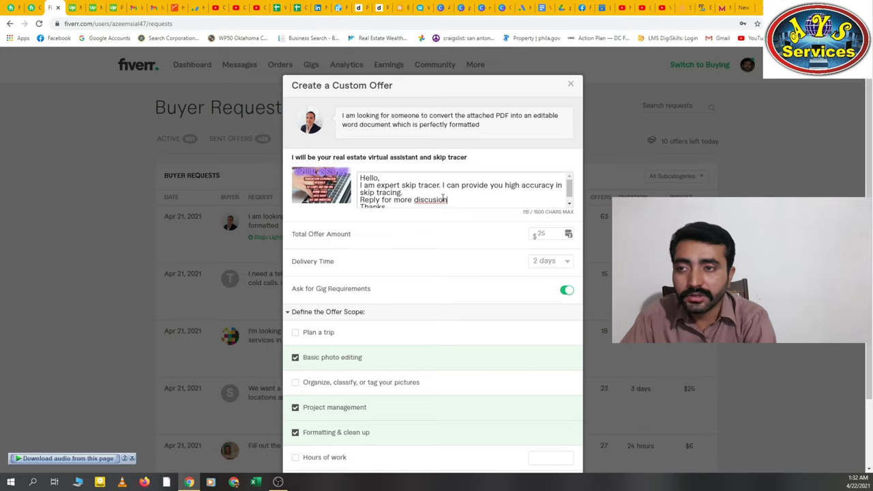
# Reword the line above the closing to read "Reply for discuss the project.".
pyautogui.press('BackSpace')
pyautogui.press('BackSpace')
pyautogui.press('BackSpace')
pyautogui.press('BackSpace')
pyautogui.press('BackSpace')
pyautogui.press('BackSpace')
pyautogui.press('BackSpace')
pyautogui.press('BackSpace')
pyautogui.press('BackSpace')
pyautogui.press('BackSpace')
pyautogui.press('BackSpace')
pyautogui.press('BackSpace')
pyautogui.press('BackSpace')
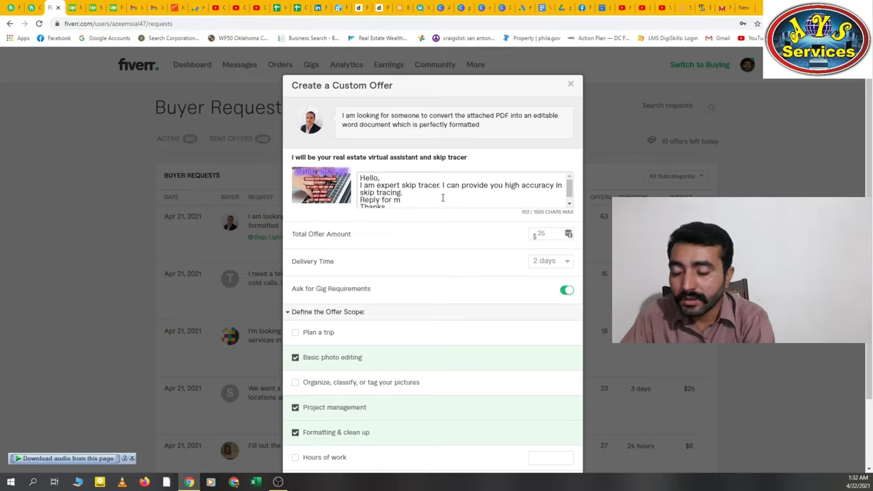
pyautogui.press('BackSpace')
pyautogui.write('discuss ')
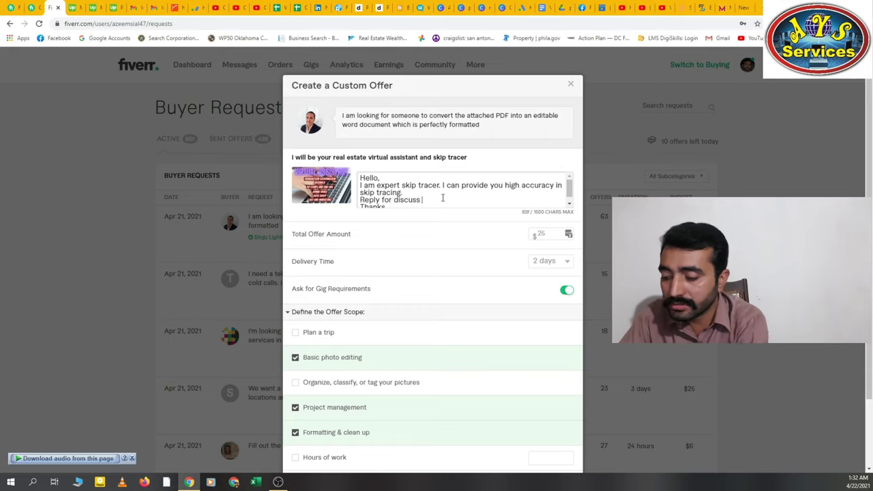
pyautogui.write('the proj')
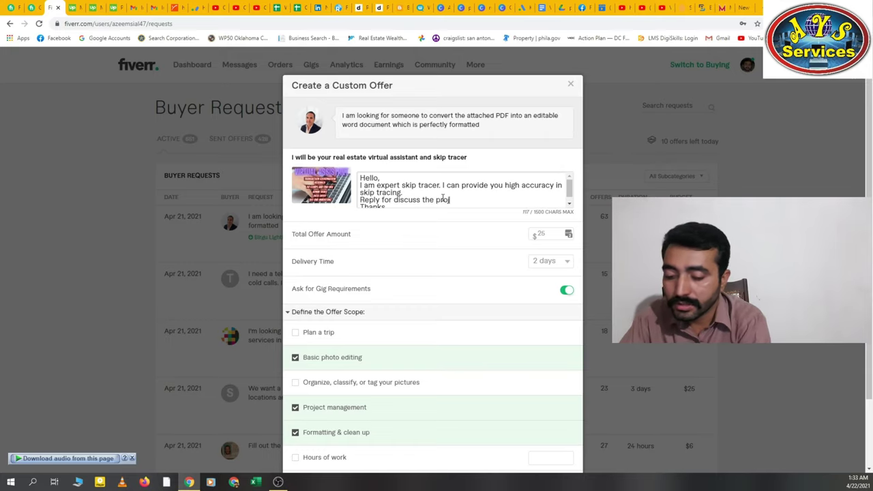
pyautogui.write('ect.')
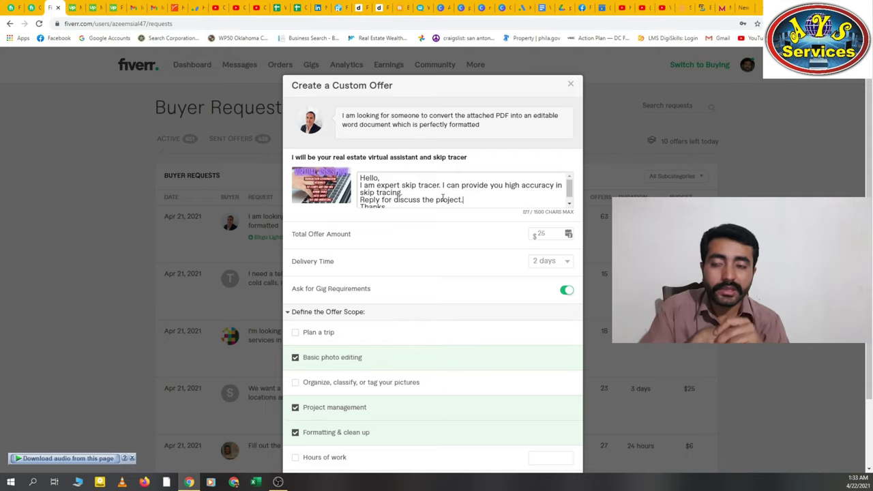